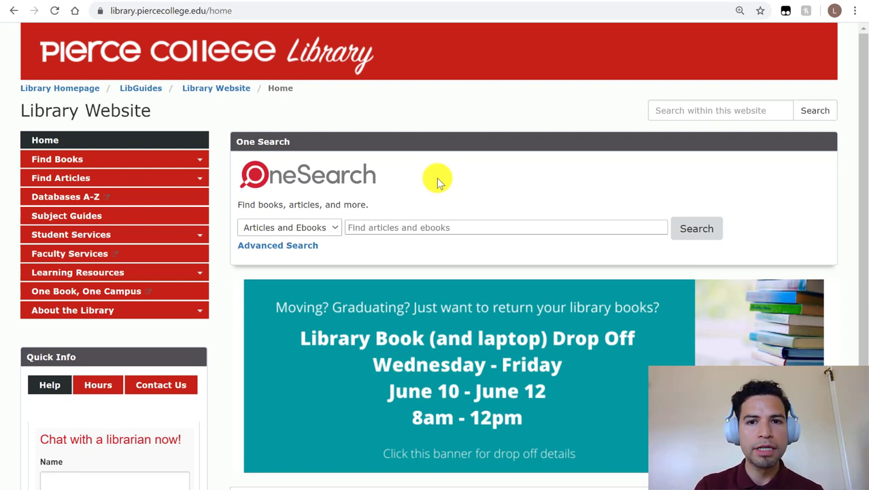
Browse the A-Z Databases list, then return to the library home page
{"action": "left_click", "coordinate": [139, 204]}
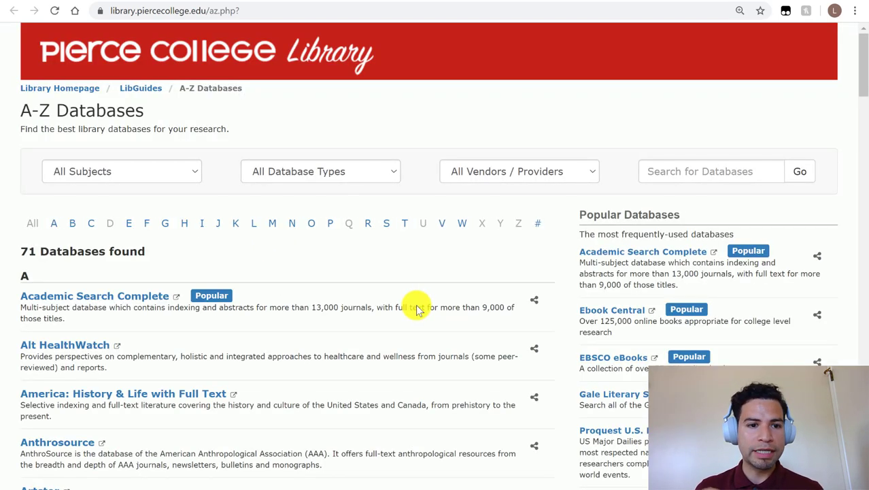
{"action": "scroll", "coordinate": [499, 215], "scroll_direction": "down", "scroll_amount": 2}
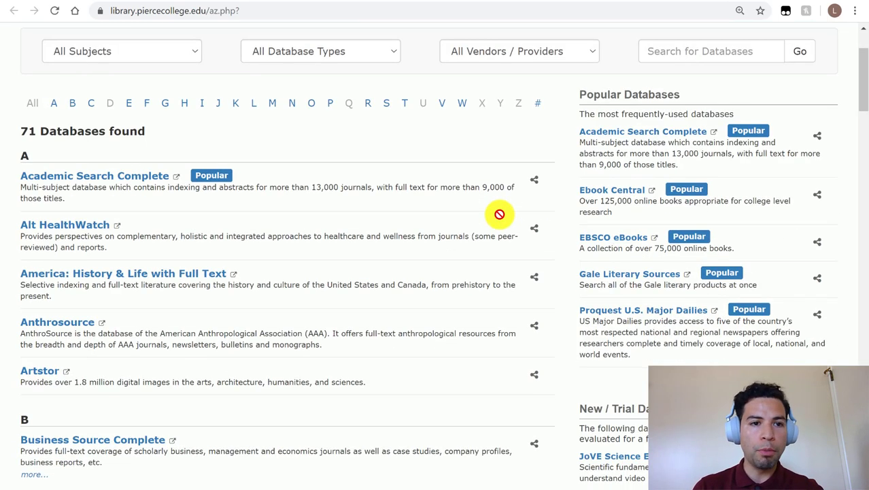
{"action": "scroll", "coordinate": [499, 214], "scroll_direction": "up", "scroll_amount": 2}
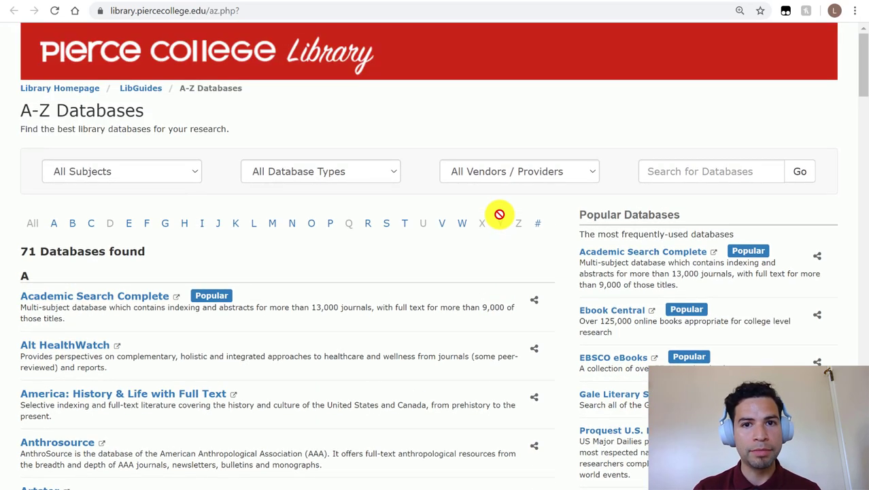
{"action": "left_click", "coordinate": [538, 0]}
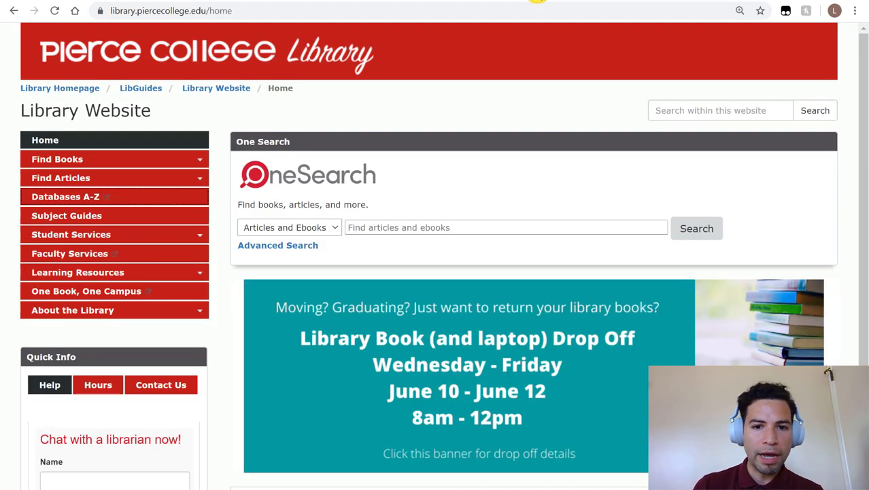
Try the Books OneSearch scope, then set the scope back to Articles and Ebooks
{"action": "left_click", "coordinate": [333, 231]}
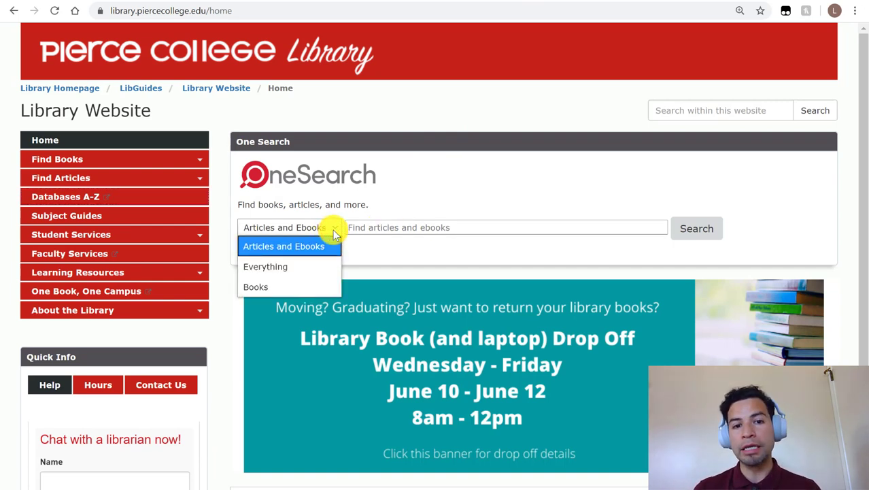
{"action": "left_click", "coordinate": [463, 228]}
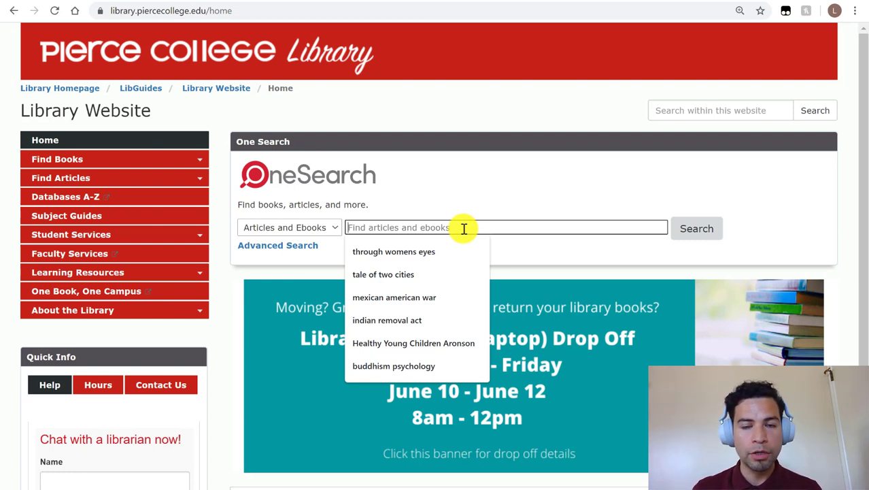
{"action": "left_click", "coordinate": [335, 227]}
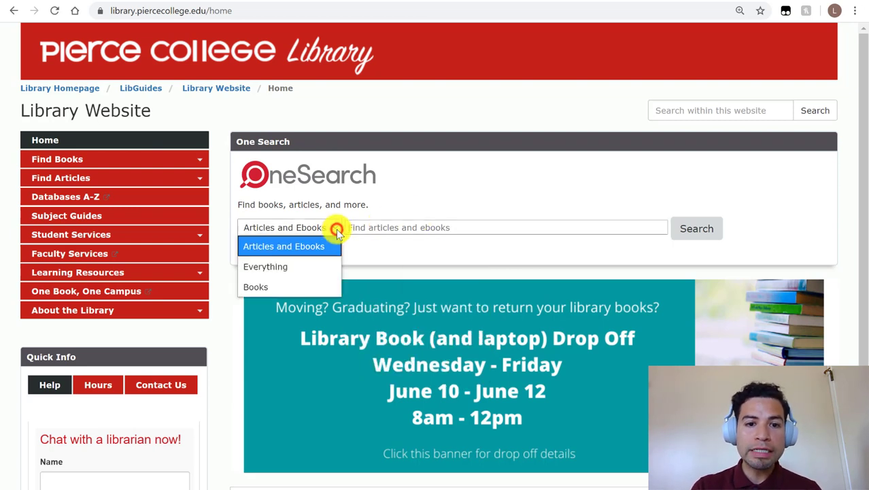
{"action": "left_click", "coordinate": [271, 286]}
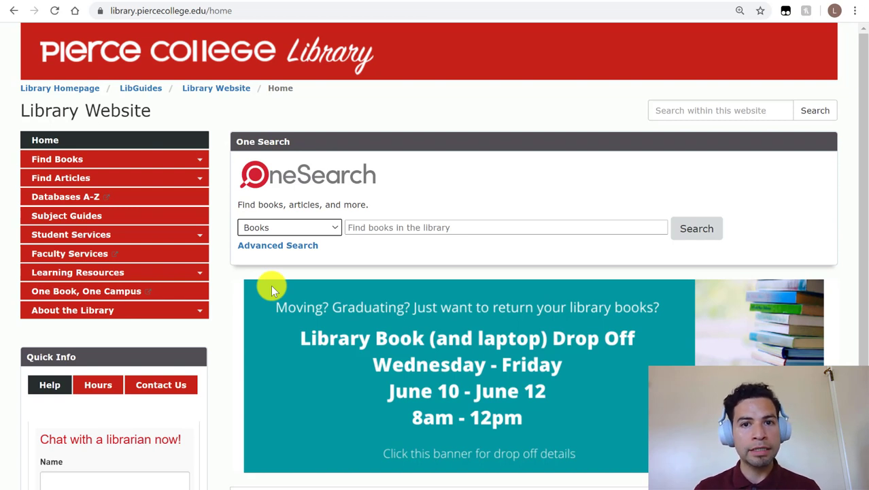
{"action": "left_click", "coordinate": [329, 227]}
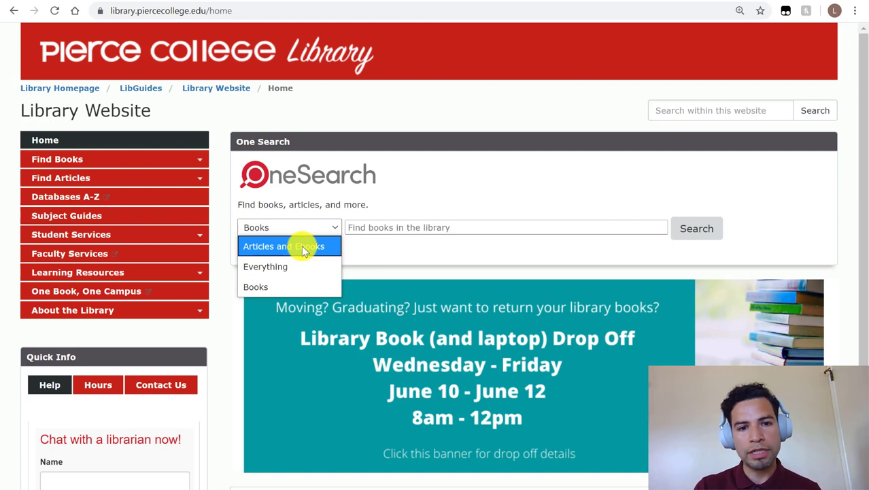
{"action": "left_click", "coordinate": [303, 250]}
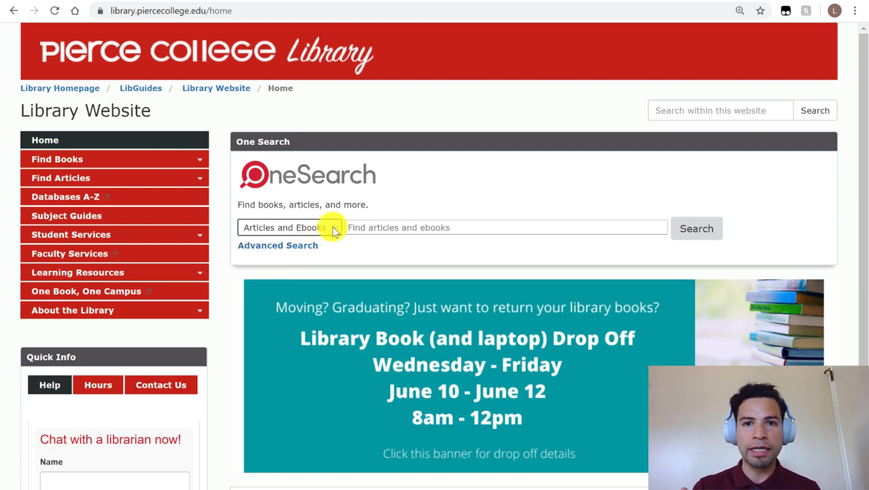
Search Articles and Ebooks for 'police brutality', bringing up 122,280 results
{"action": "left_click", "coordinate": [446, 224]}
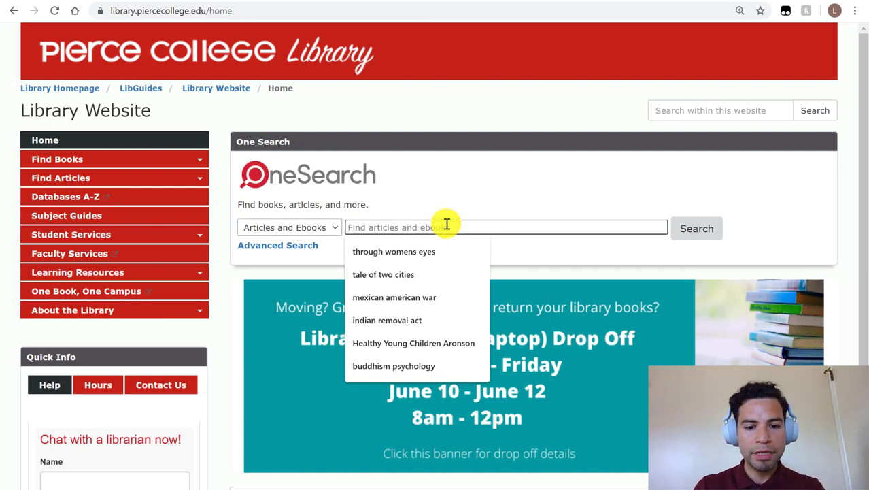
{"action": "type", "text": "polit"}
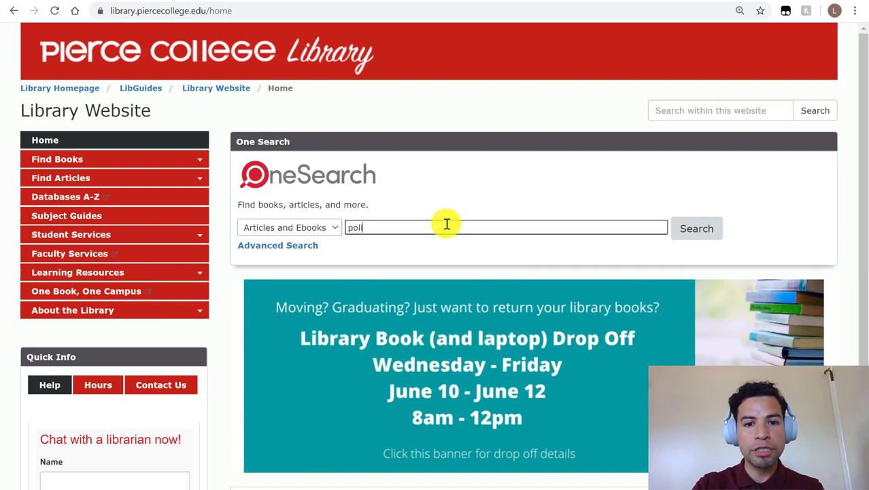
{"action": "key", "text": "BackSpace"}
{"action": "key", "text": "BackSpace"}
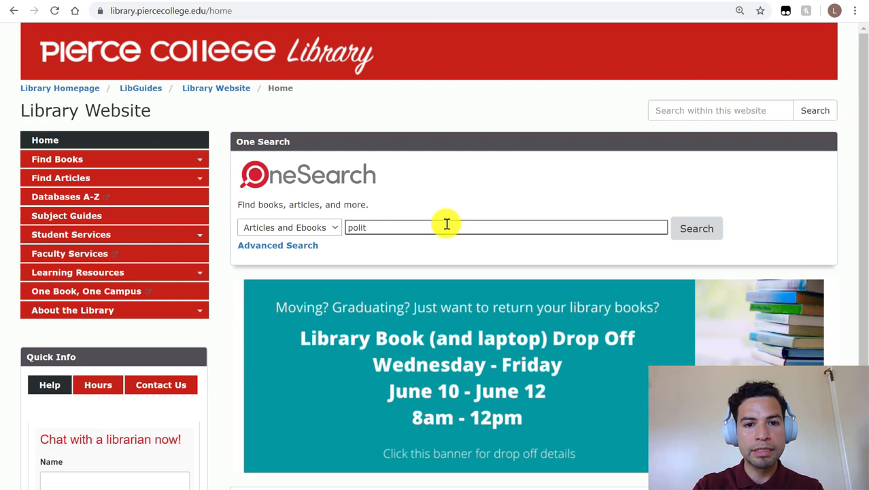
{"action": "type", "text": "ice brutality"}
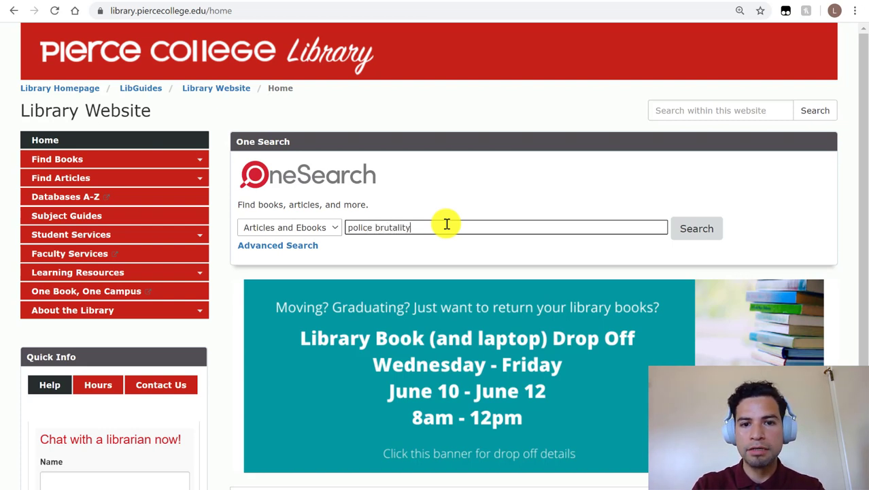
{"action": "key", "text": "Return"}
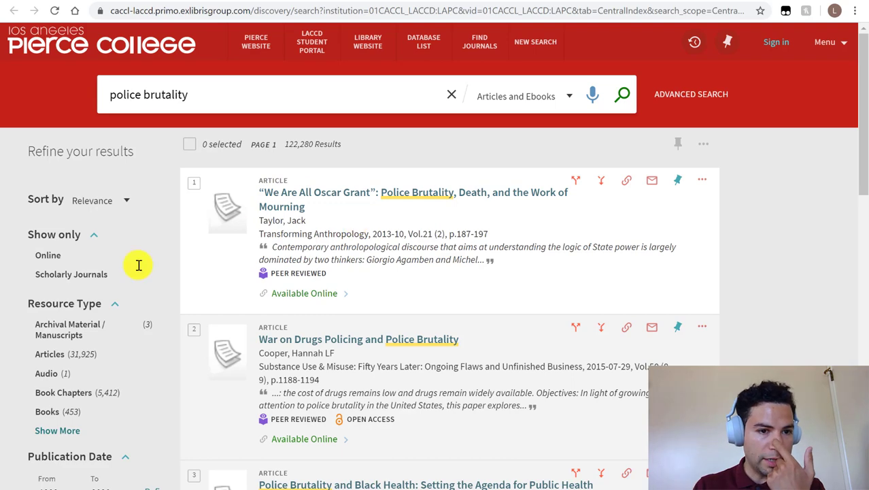
Apply the Books resource type filter to the 'police brutality' results, leaving 453
{"action": "scroll", "coordinate": [81, 278], "scroll_direction": "down", "scroll_amount": 1}
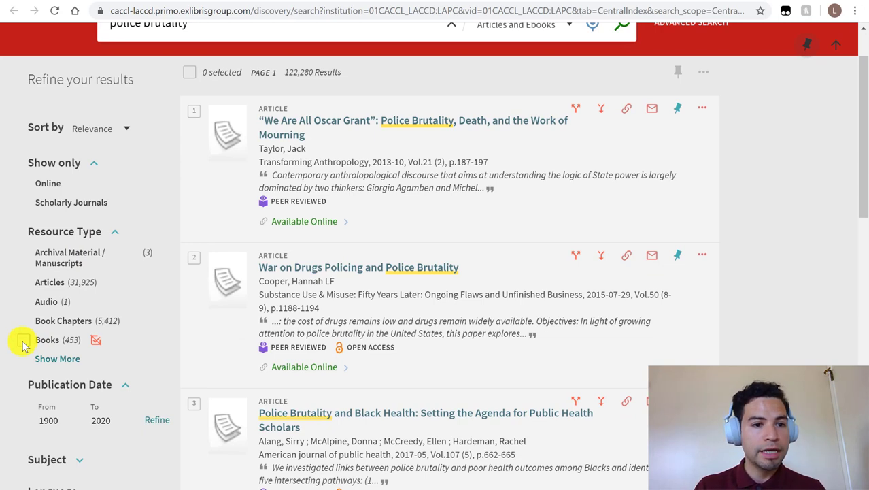
{"action": "left_click", "coordinate": [23, 341]}
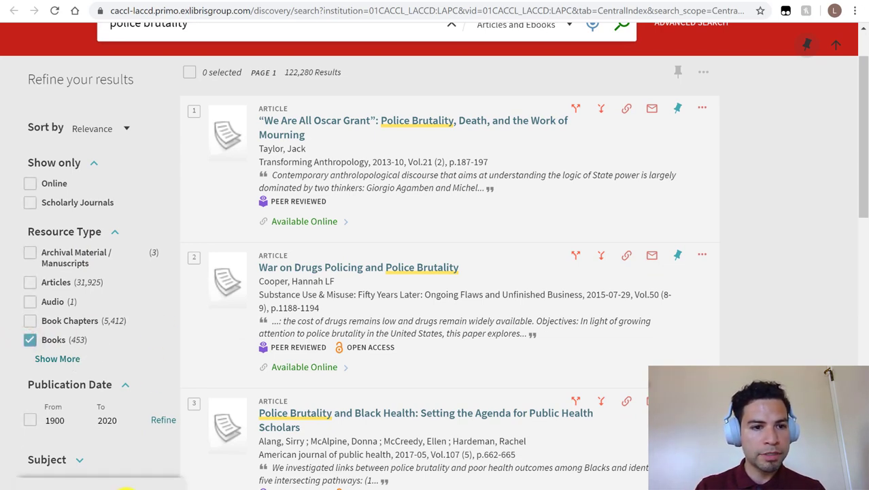
{"action": "left_click", "coordinate": [126, 485]}
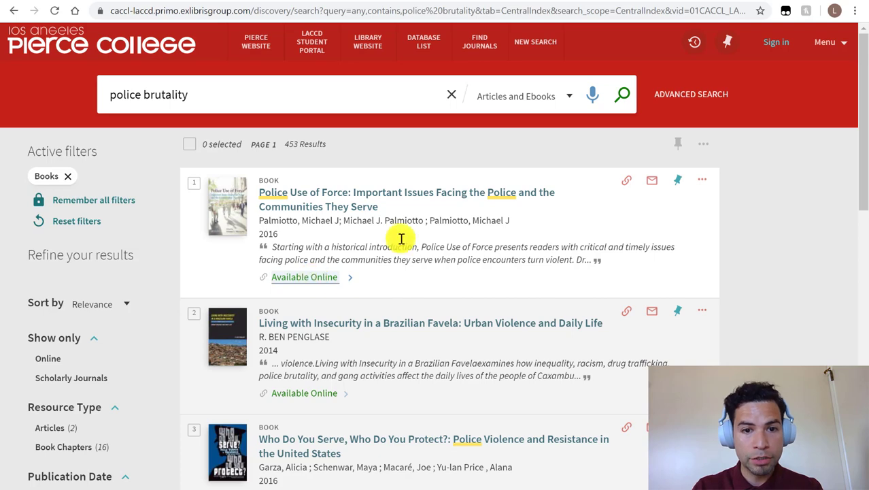
{"action": "left_click", "coordinate": [438, 196]}
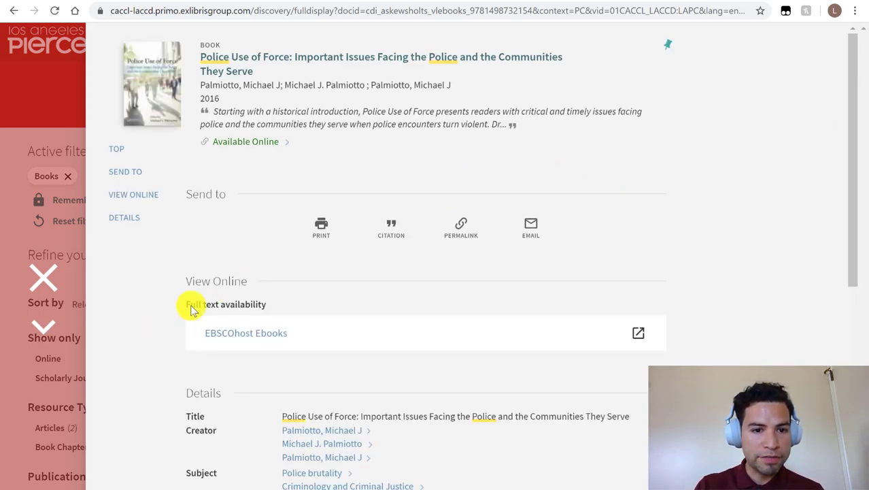
{"action": "scroll", "coordinate": [378, 287], "scroll_direction": "down", "scroll_amount": 1}
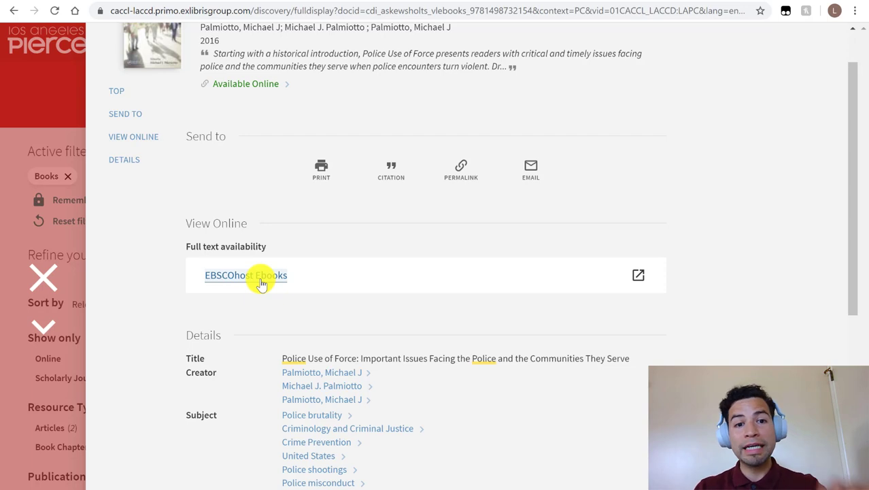
{"action": "left_click", "coordinate": [261, 283]}
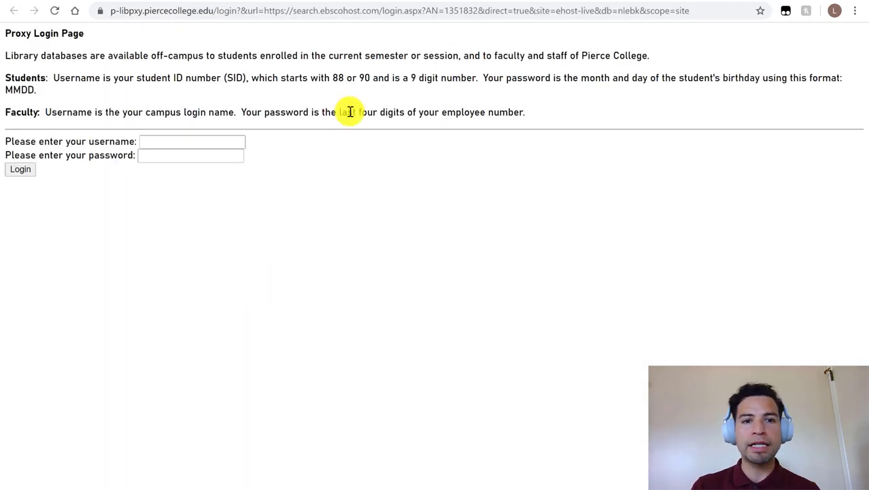
{"action": "left_click", "coordinate": [500, 1]}
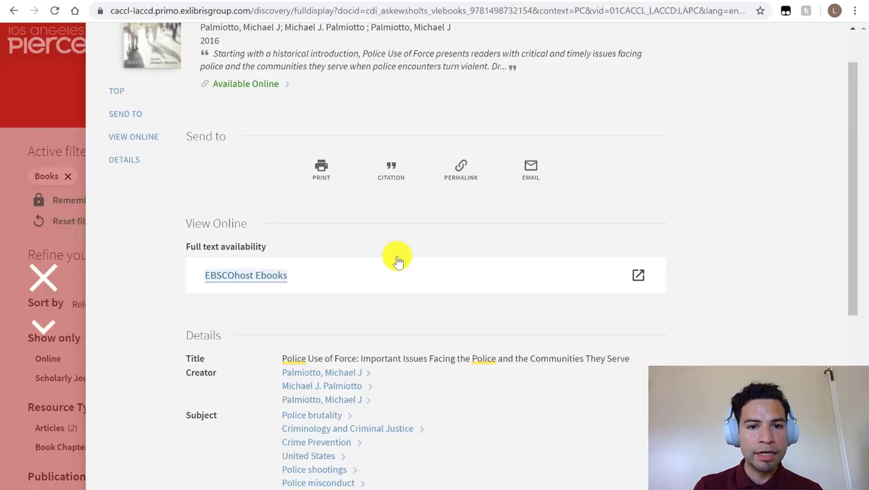
{"action": "scroll", "coordinate": [394, 259], "scroll_direction": "up", "scroll_amount": 1}
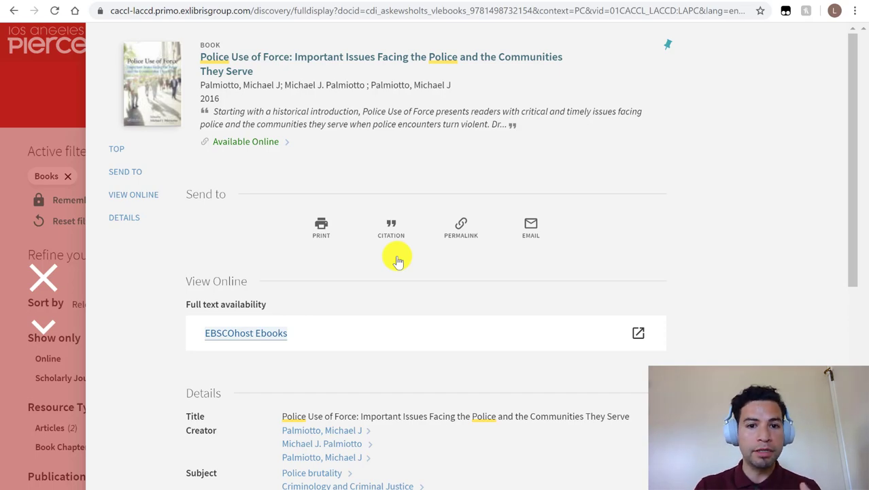
{"action": "scroll", "coordinate": [680, 289], "scroll_direction": "down", "scroll_amount": 6}
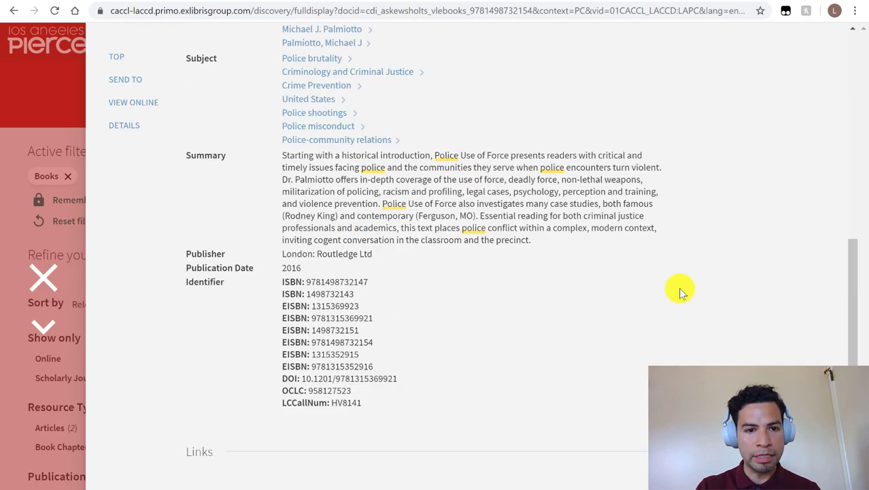
{"action": "scroll", "coordinate": [680, 289], "scroll_direction": "up", "scroll_amount": 6}
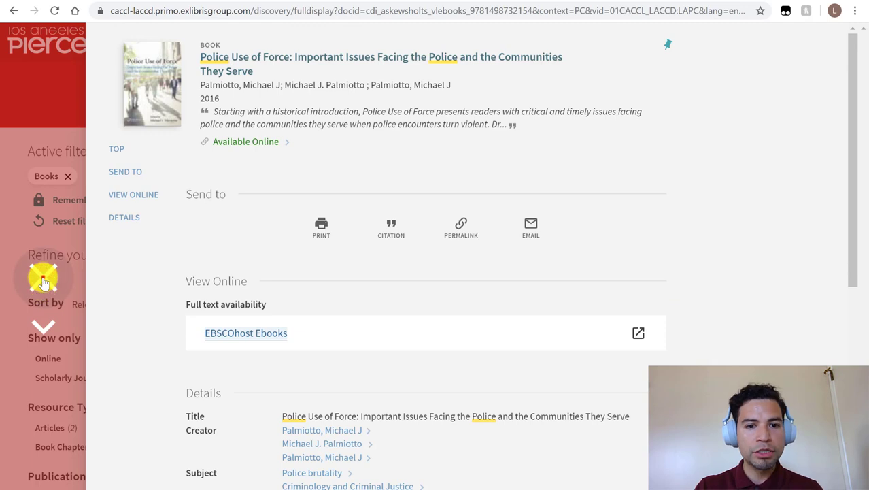
{"action": "left_click", "coordinate": [42, 281]}
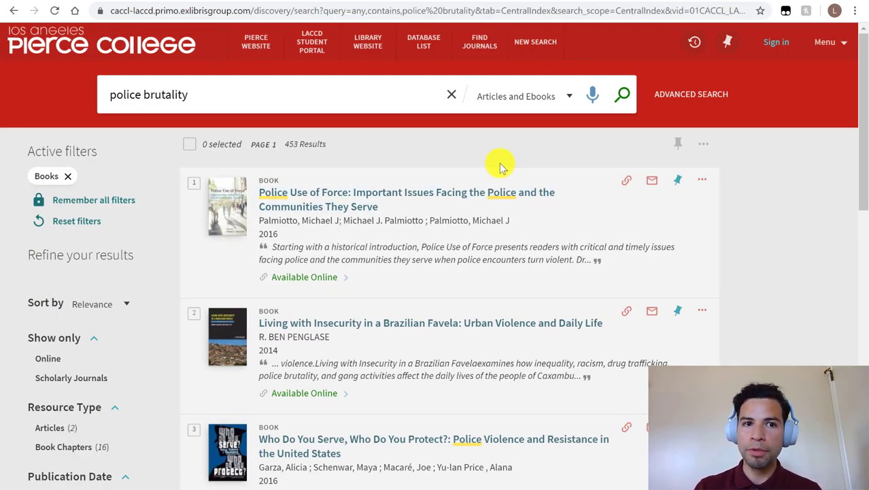
Filter the library's A-Z Databases list to Ebooks, showing 4 databases
{"action": "left_click", "coordinate": [459, 0]}
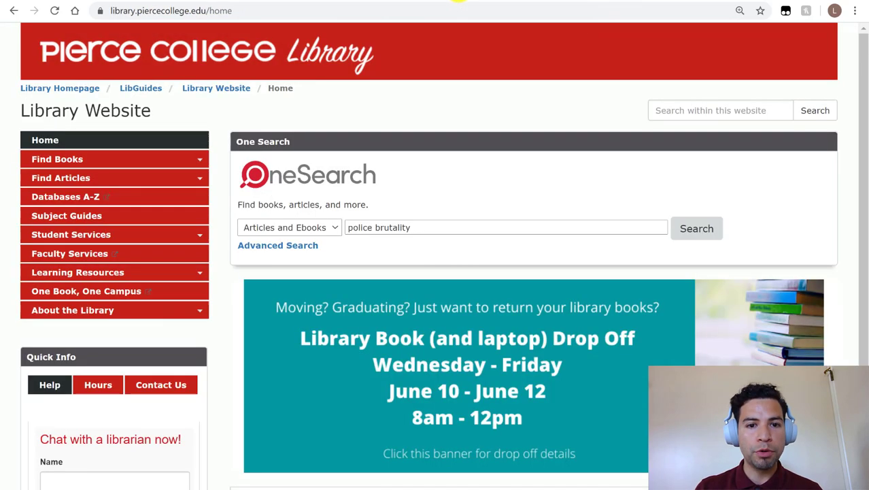
{"action": "left_click", "coordinate": [175, 198]}
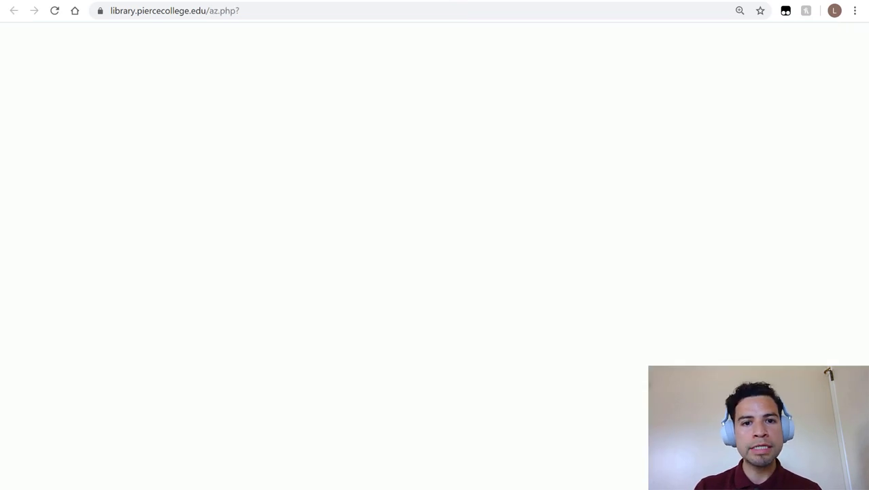
{"action": "left_click", "coordinate": [360, 171]}
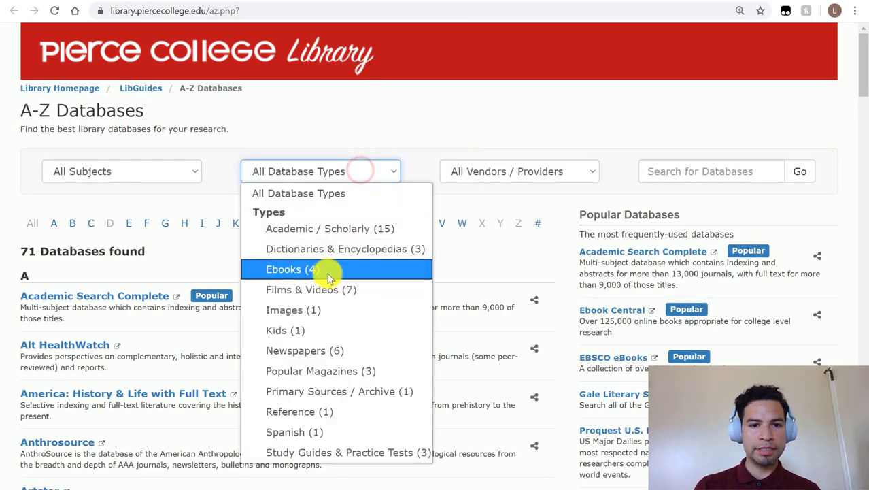
{"action": "left_click", "coordinate": [326, 271]}
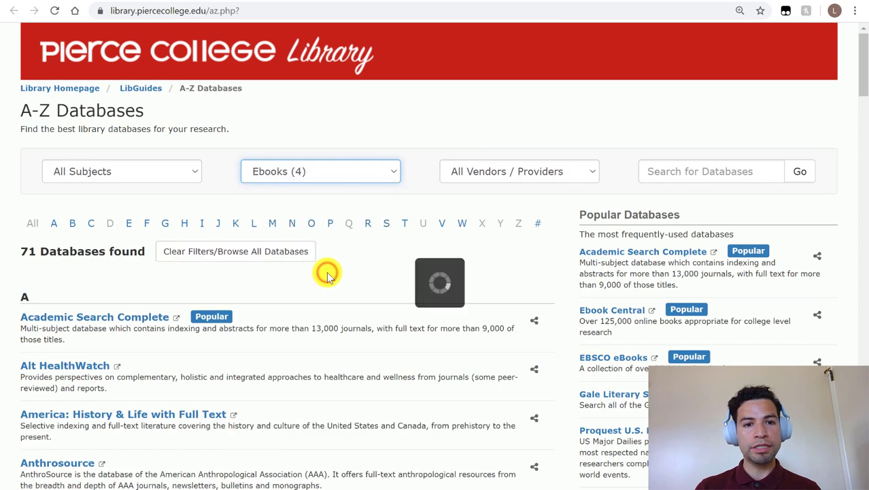
{"action": "scroll", "coordinate": [491, 272], "scroll_direction": "down", "scroll_amount": 2}
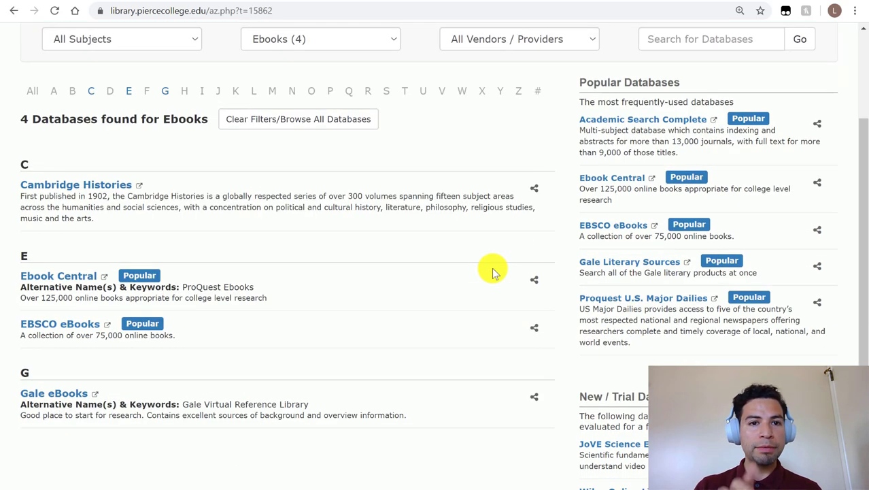